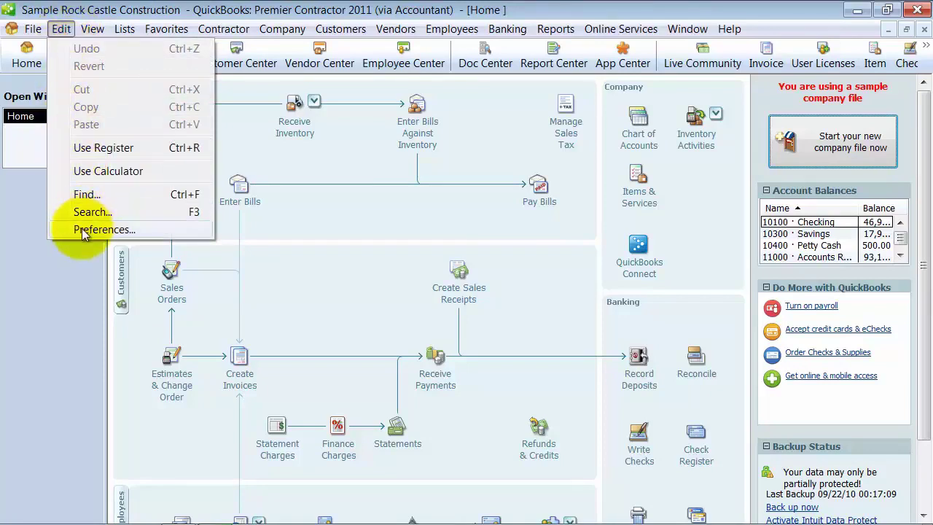
Open the pay stub and voucher printing options in the company preferences for Payroll & Employees.
left_click(155, 232)
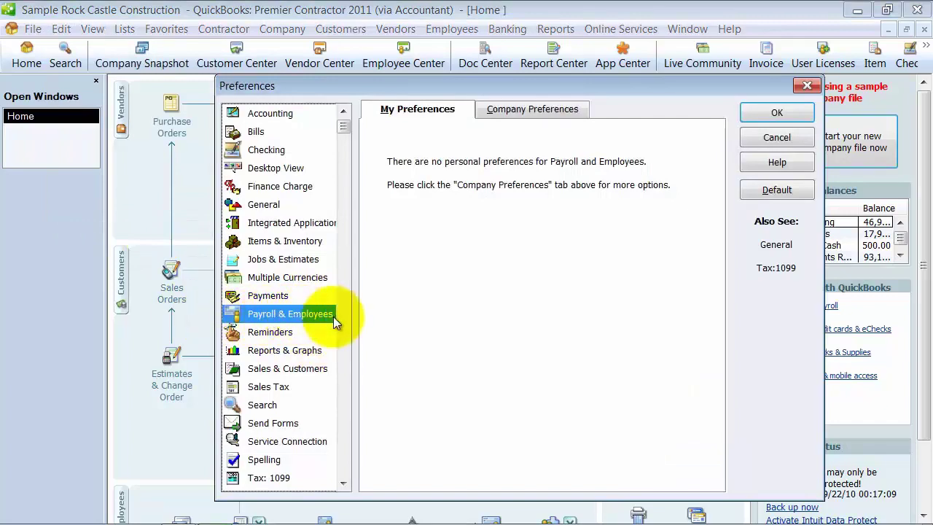
left_click(537, 113)
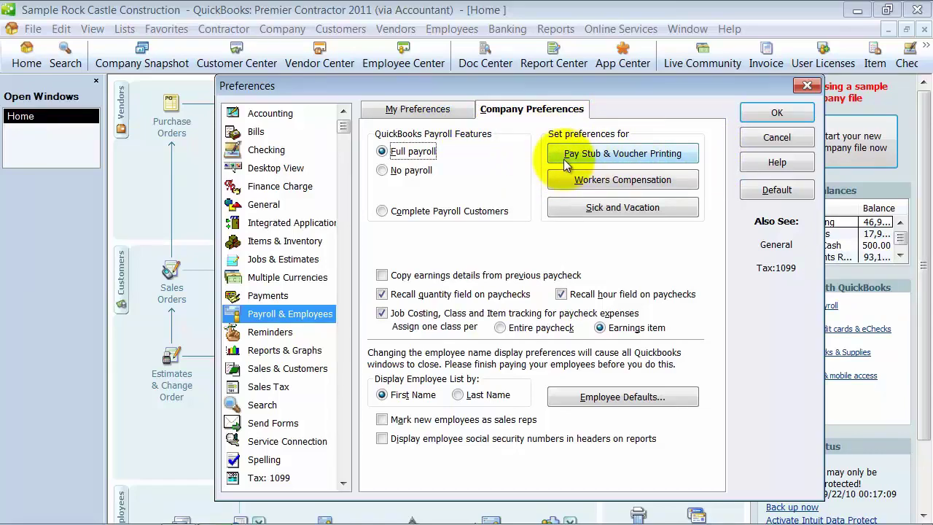
left_click(616, 159)
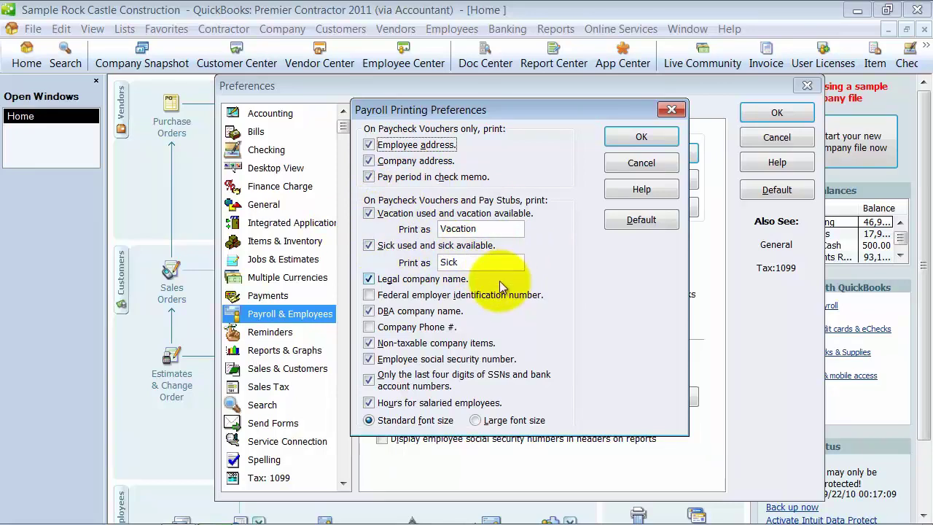
Exclude sick time and hours for salaried employees from payroll printing, print vacation as PTO, and save the printing preferences.
left_click(369, 246)
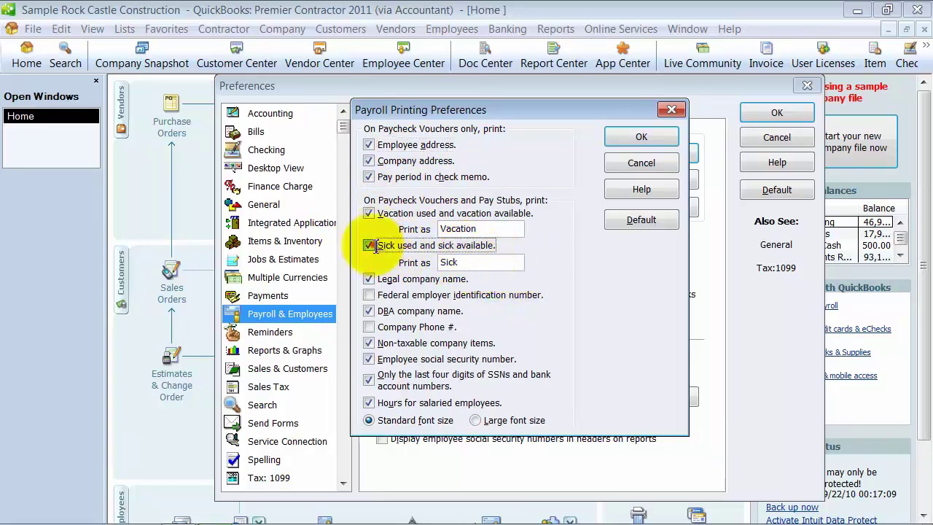
left_click_drag(480, 231, 382, 231)
type("PTO")
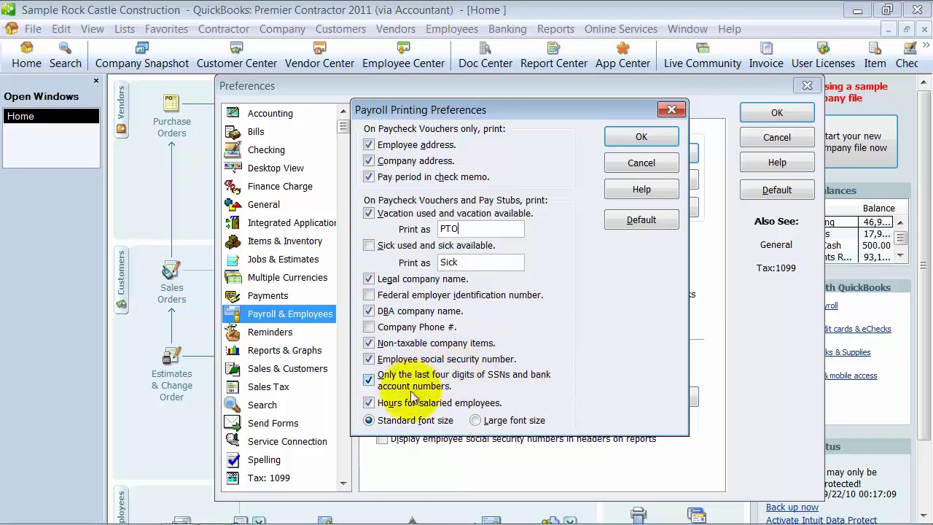
left_click(370, 403)
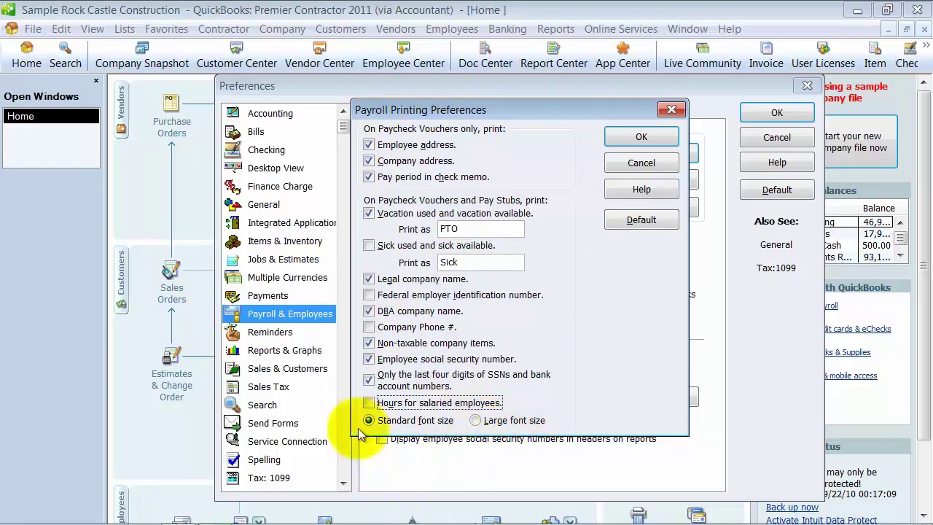
left_click(643, 138)
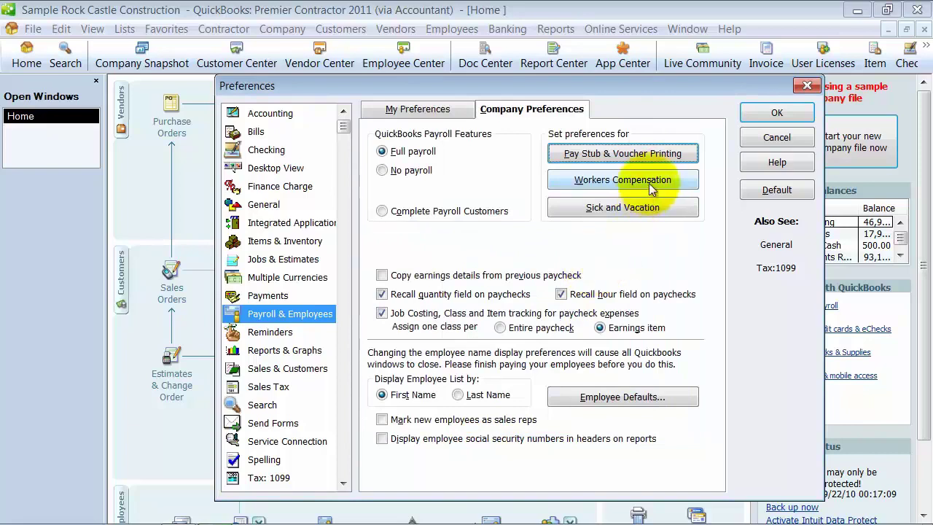
Review the workers compensation preferences for tracking, code assignment messages and overtime premium exclusion.
left_click(685, 179)
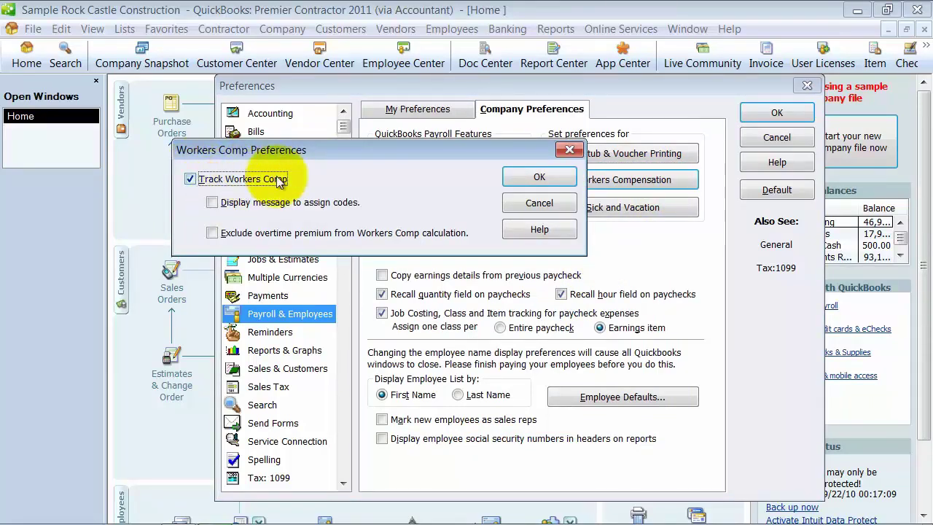
left_click(230, 213)
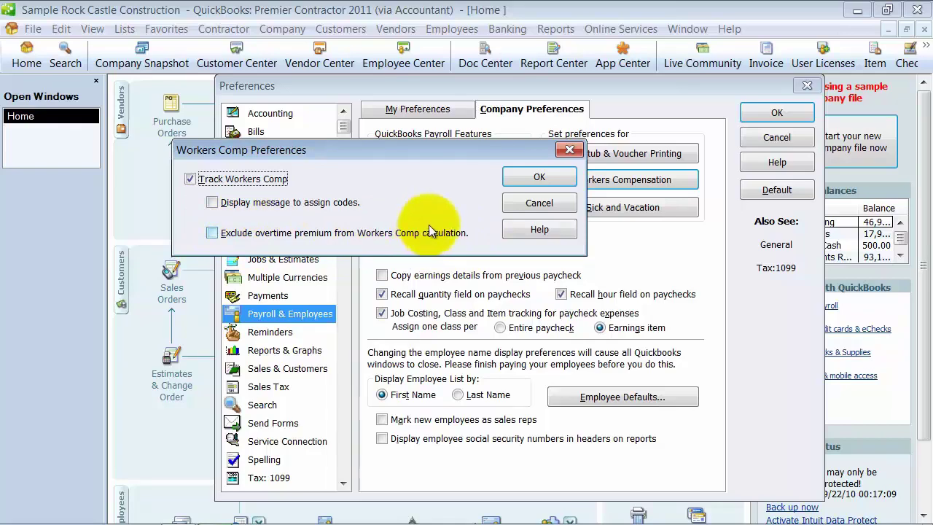
left_click(539, 180)
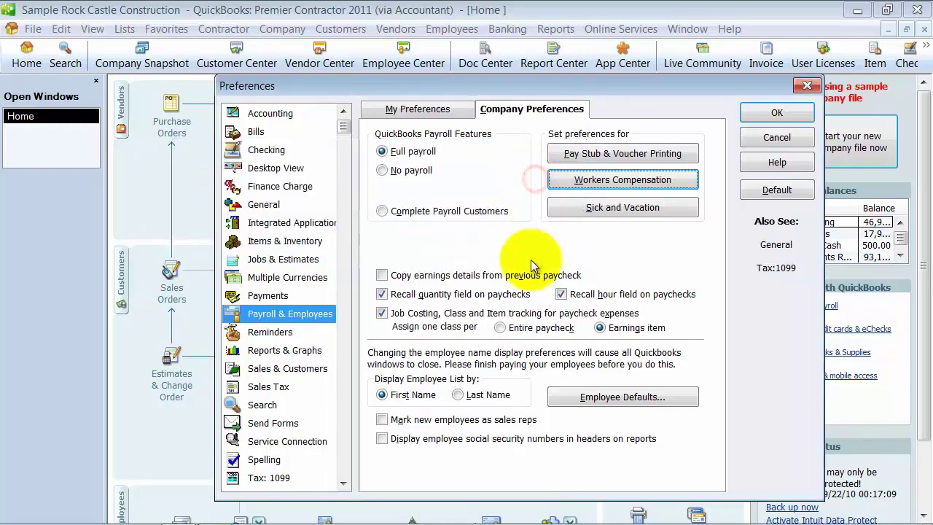
Review the default sick time settings, including the accrual period choices, hours accrued and maximum number of hours.
left_click(643, 208)
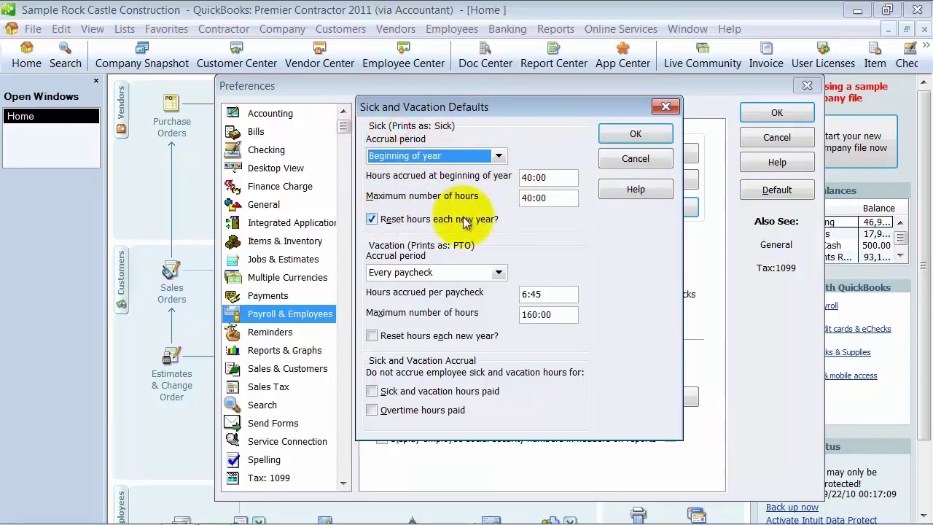
left_click(497, 156)
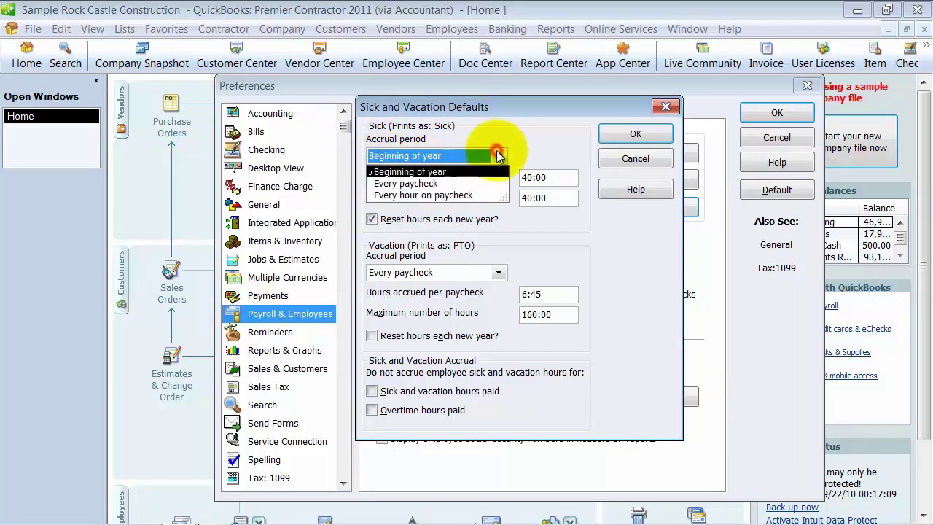
left_click(497, 155)
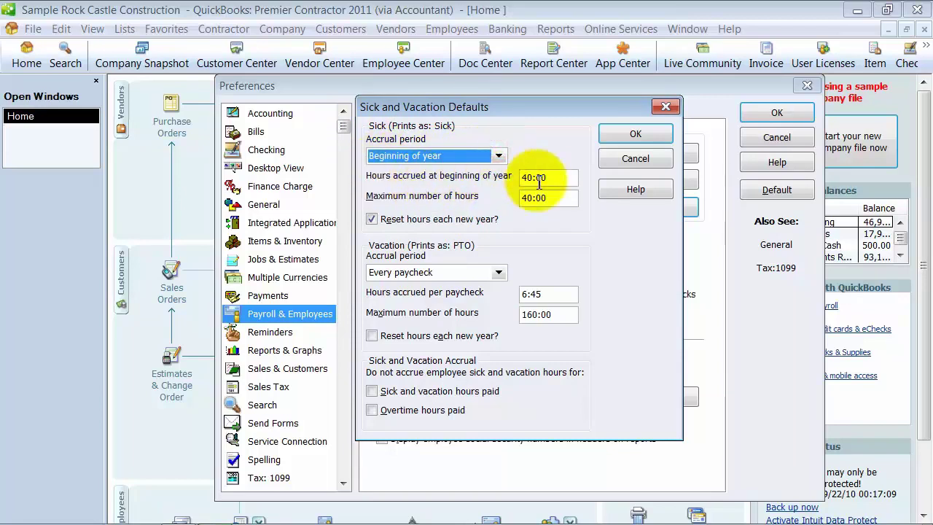
left_click(561, 179)
left_click_drag(561, 179, 456, 177)
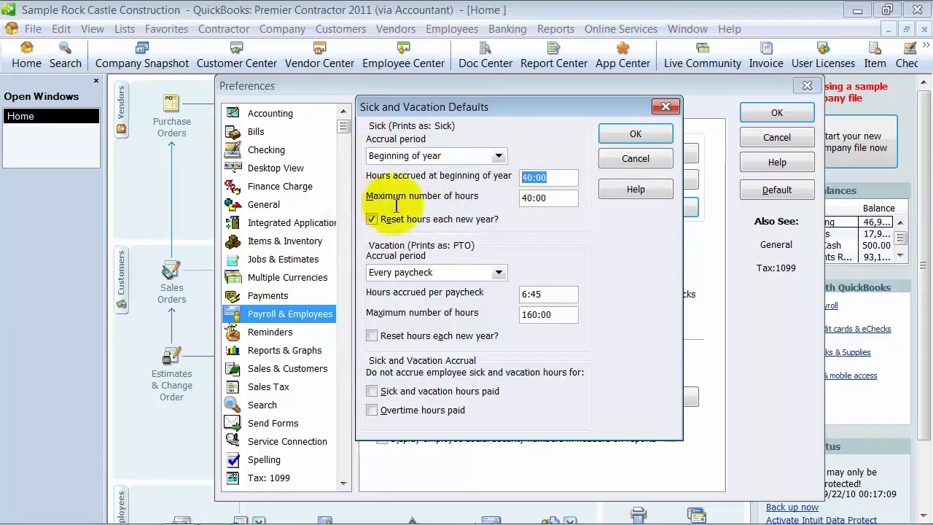
left_click_drag(576, 201, 466, 202)
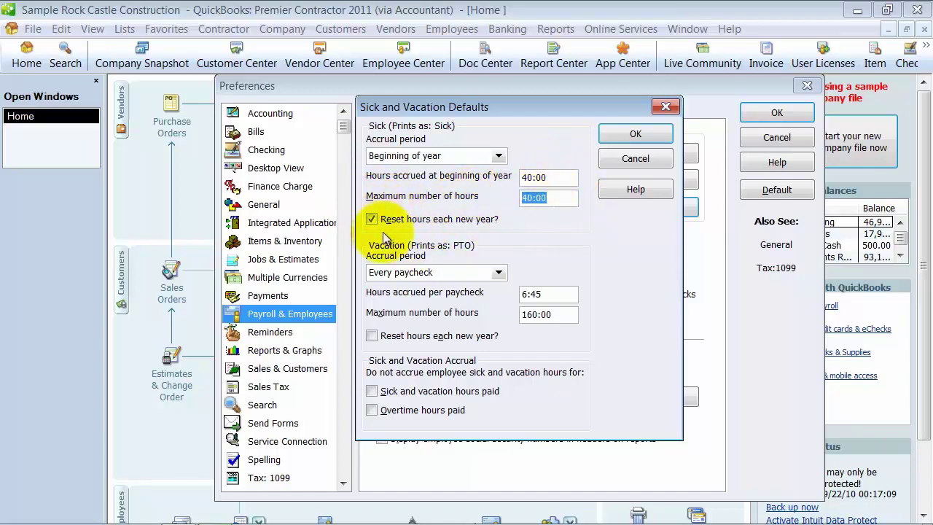
Review the default vacation accrual period choices and maximum hours, and close the sick and vacation defaults.
left_click(506, 274)
left_click(499, 275)
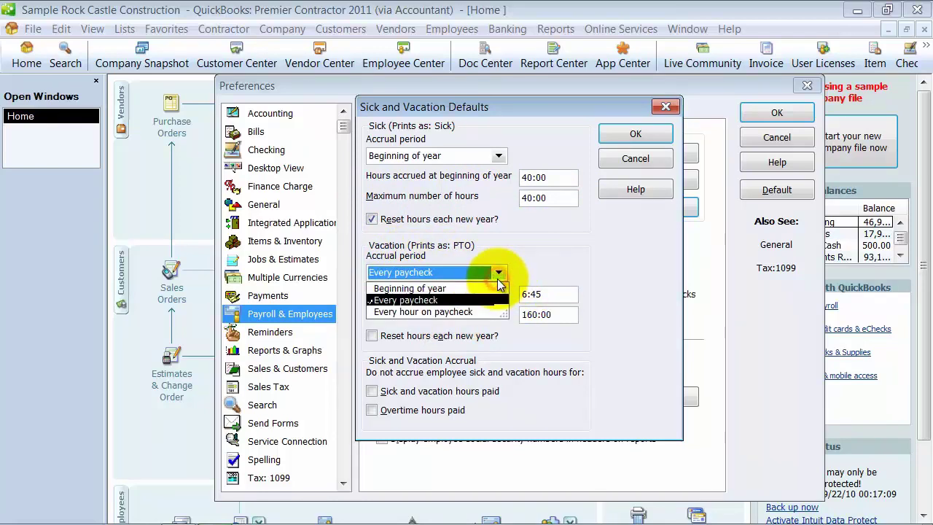
left_click(499, 280)
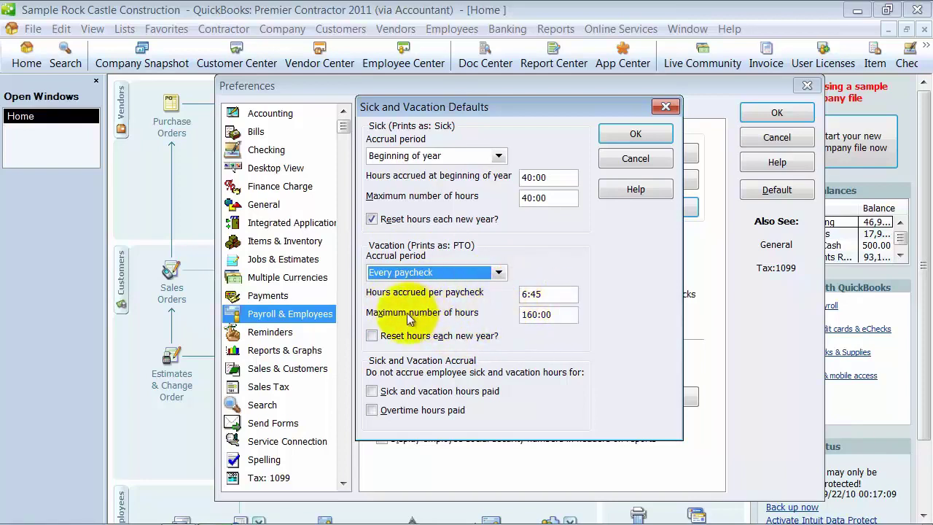
left_click(547, 314)
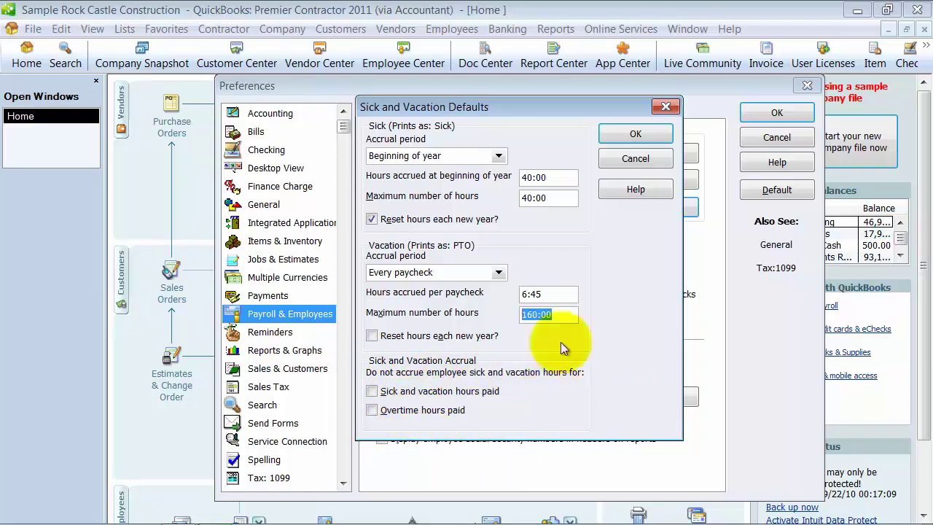
left_click(637, 132)
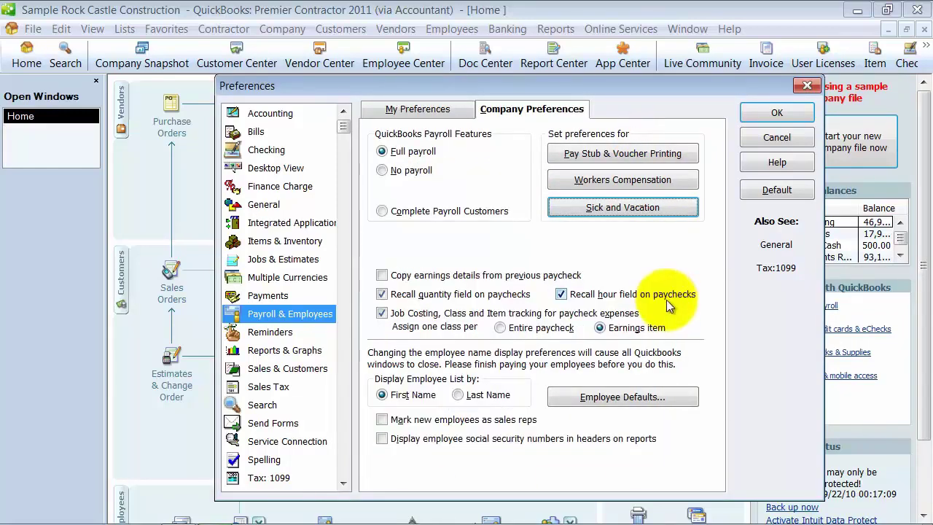
Turn on copying earnings details from the previous paycheck and turn it off again.
left_click(382, 275)
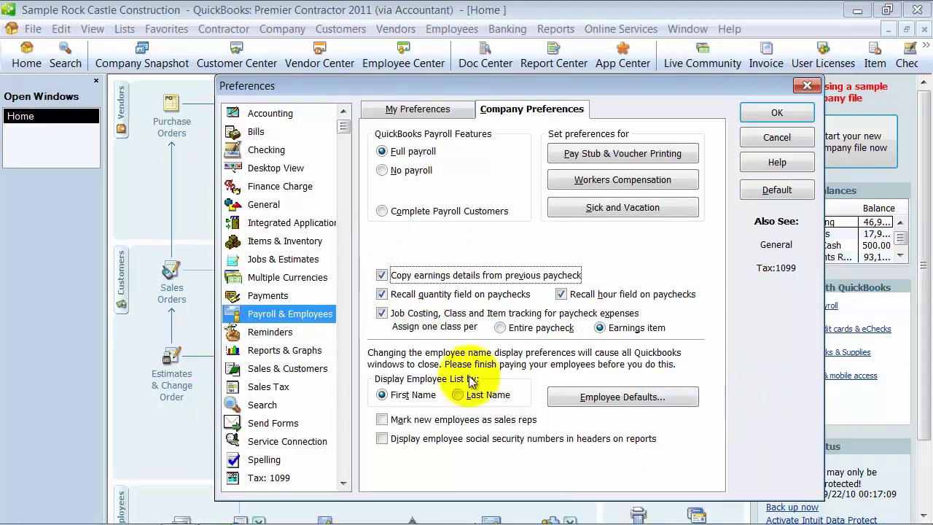
left_click(382, 276)
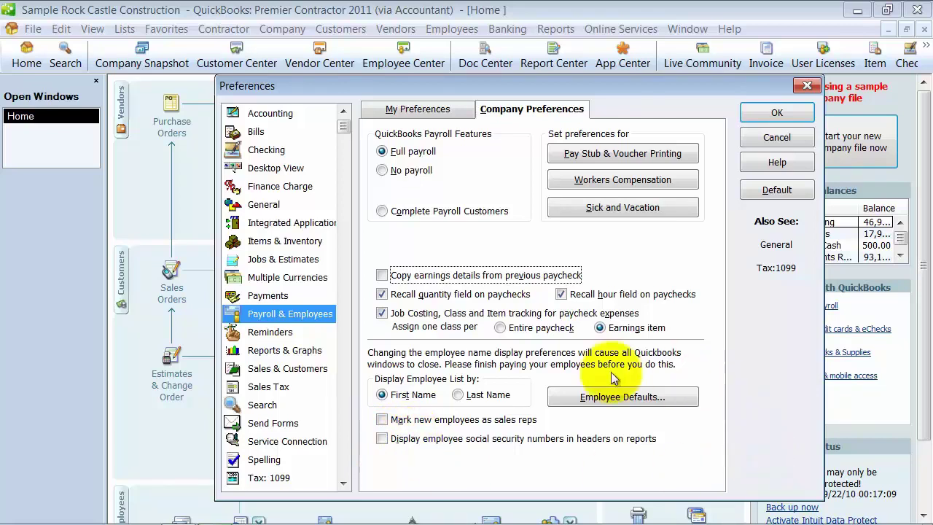
Set the payroll schedule to Biweekly in the employee defaults, checking the earnings and the additions, deductions and contributions lists.
left_click(624, 396)
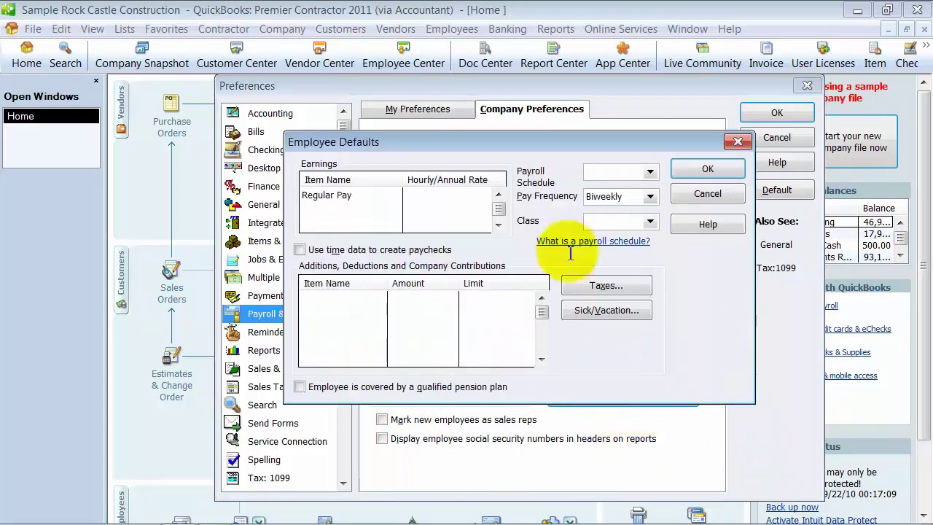
left_click(361, 197)
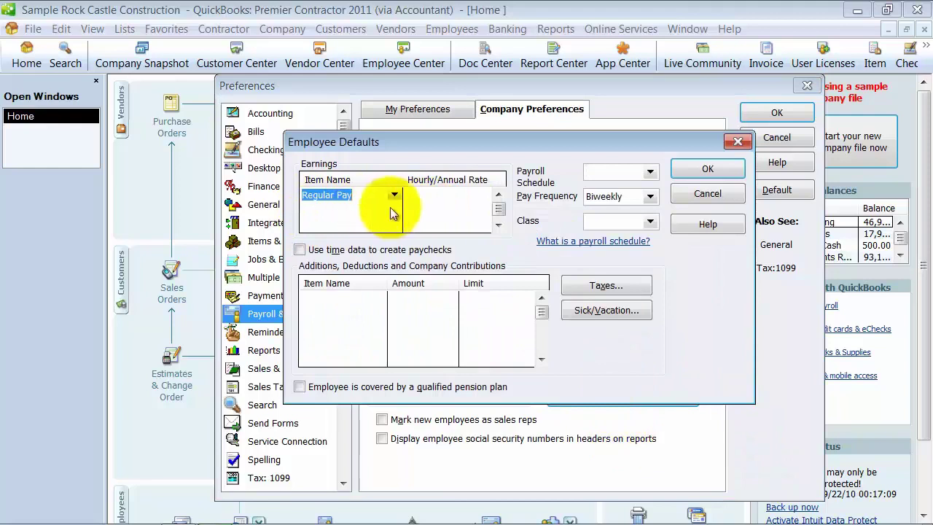
left_click(451, 206)
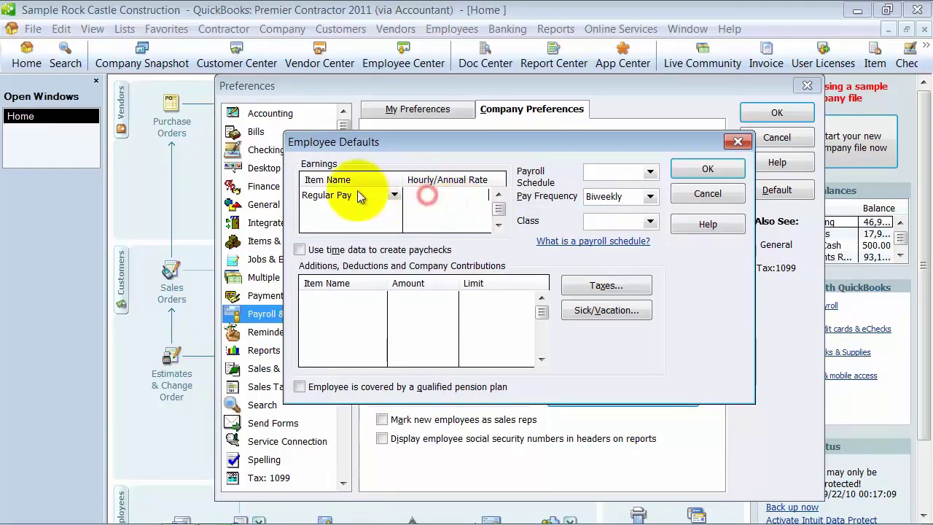
left_click(650, 171)
left_click(615, 212)
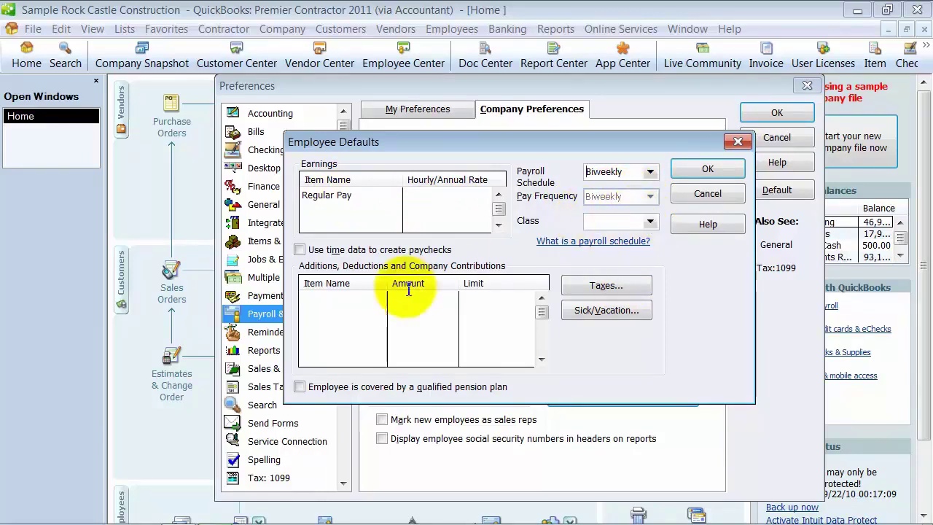
left_click(333, 310)
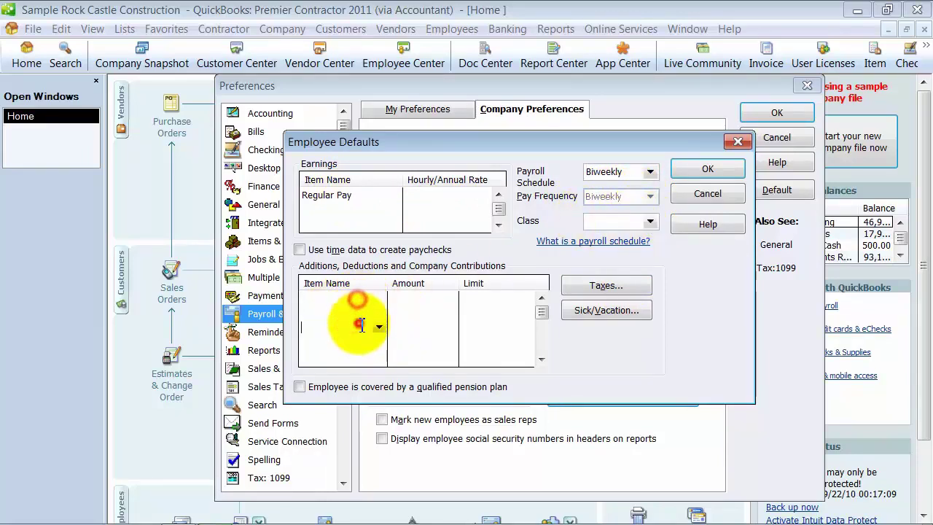
Review the federal, state and other tax defaults for employees.
left_click(605, 287)
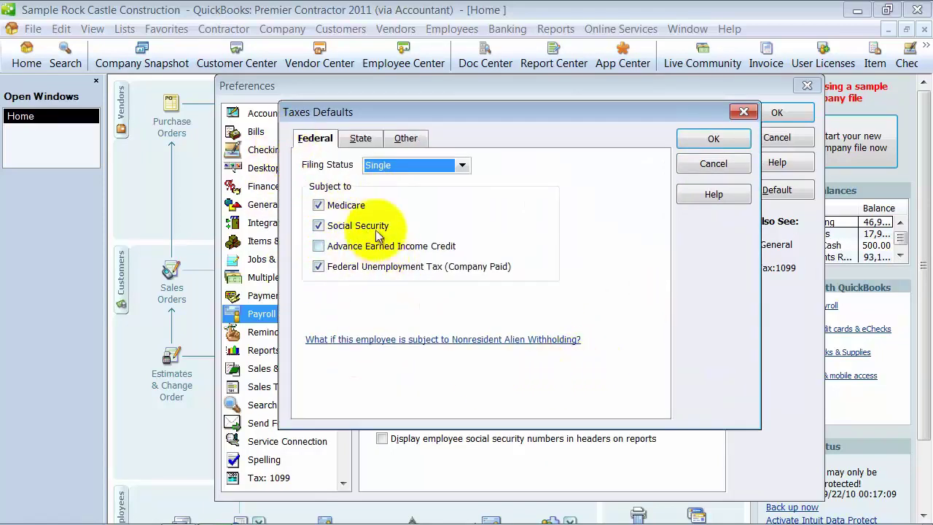
left_click(368, 142)
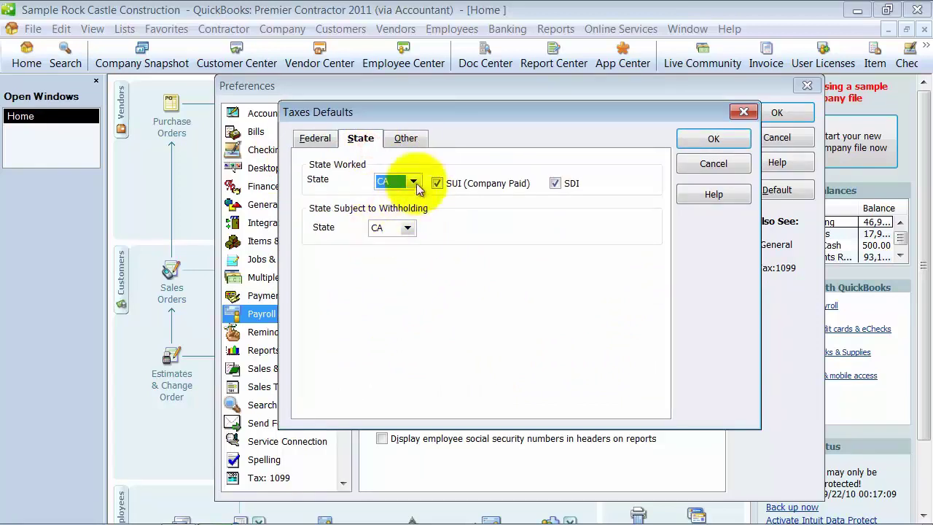
left_click(406, 139)
left_click(714, 138)
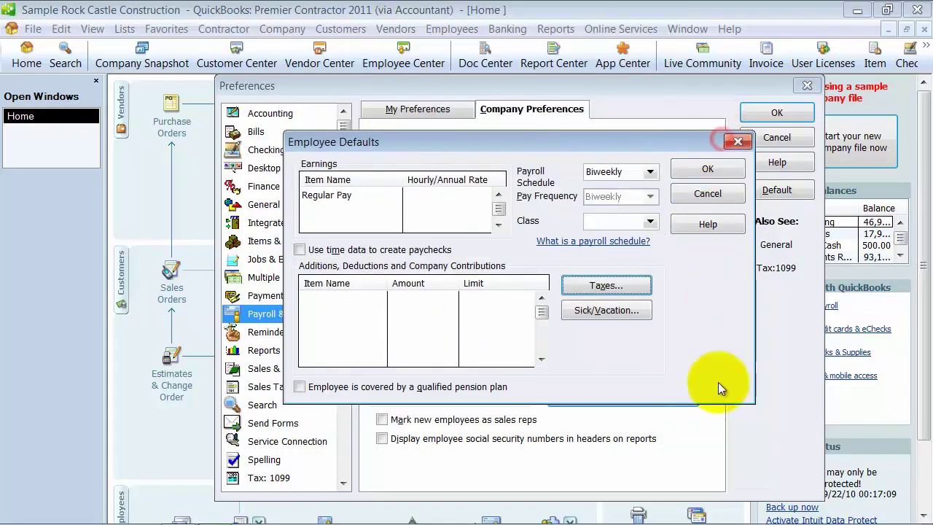
Check the sick and vacation settings within the employee defaults and save the employee defaults.
left_click(626, 311)
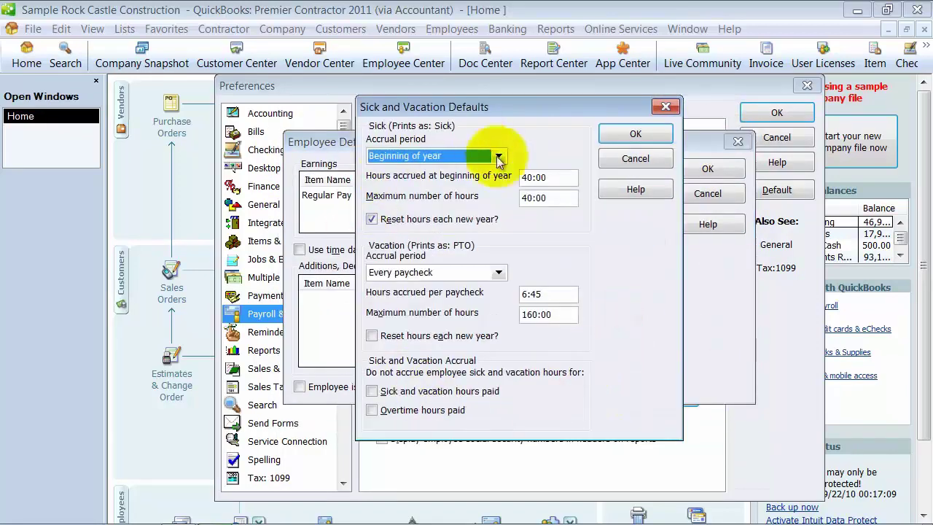
left_click(635, 133)
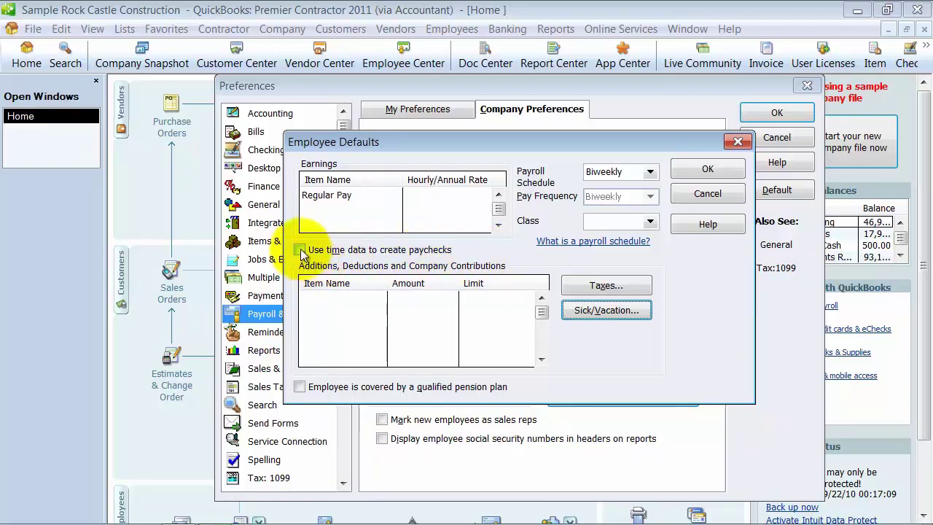
left_click(711, 168)
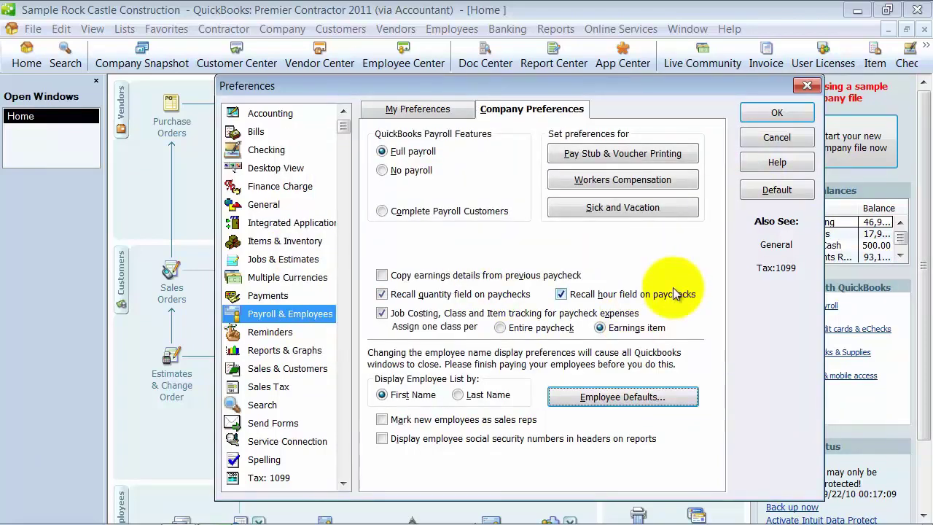